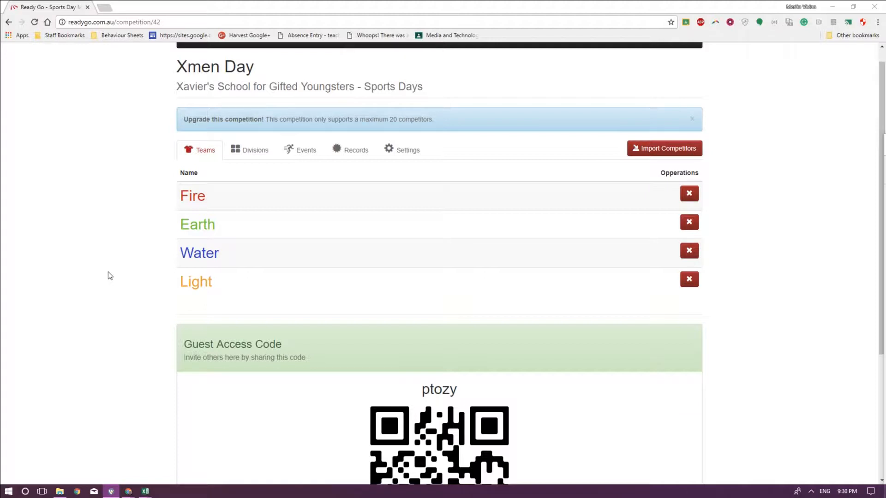
# View the new competitor form of the Fire team, close it without adding anyone and return to the Xmen Day overview
pyautogui.click(192, 197)
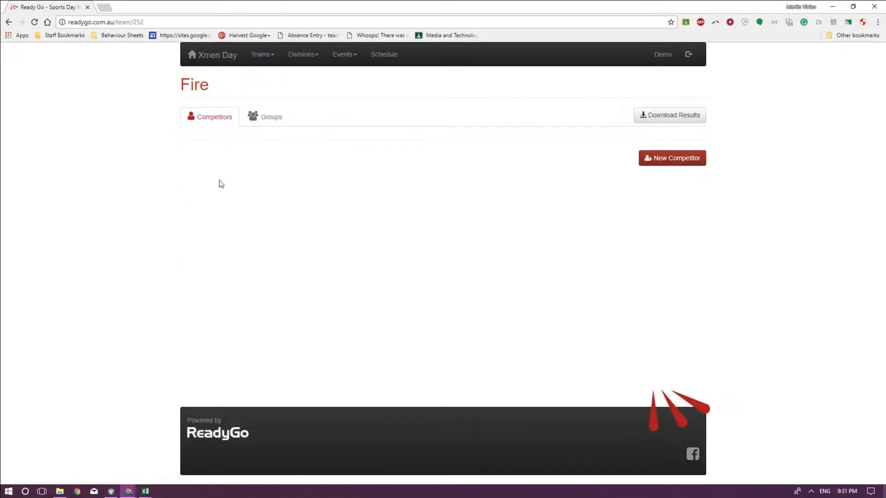
pyautogui.click(655, 157)
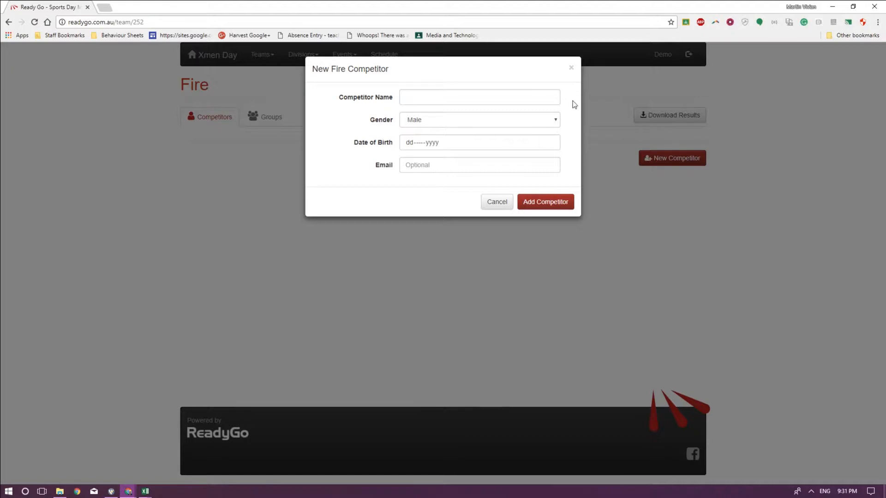
pyautogui.click(571, 68)
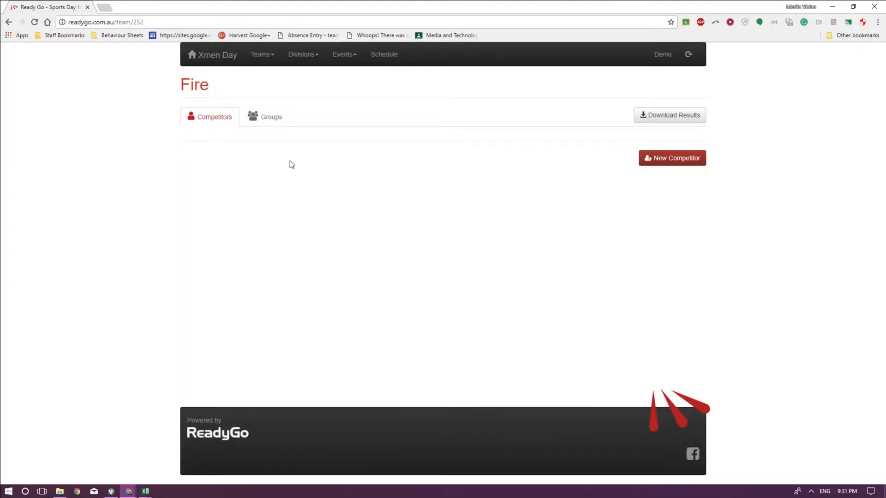
pyautogui.click(223, 63)
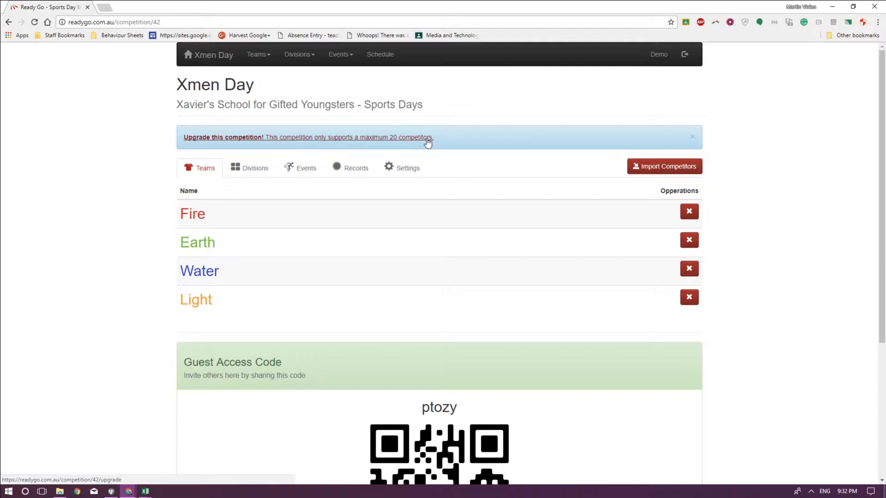
# Request 400 additional competitors in the competition's upgrade options and return to the Xmen Day overview
pyautogui.click(392, 137)
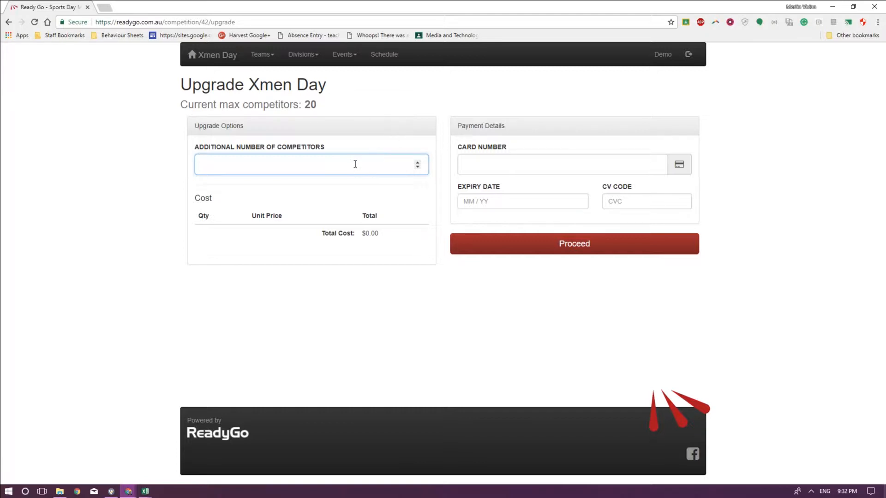
pyautogui.write('400')
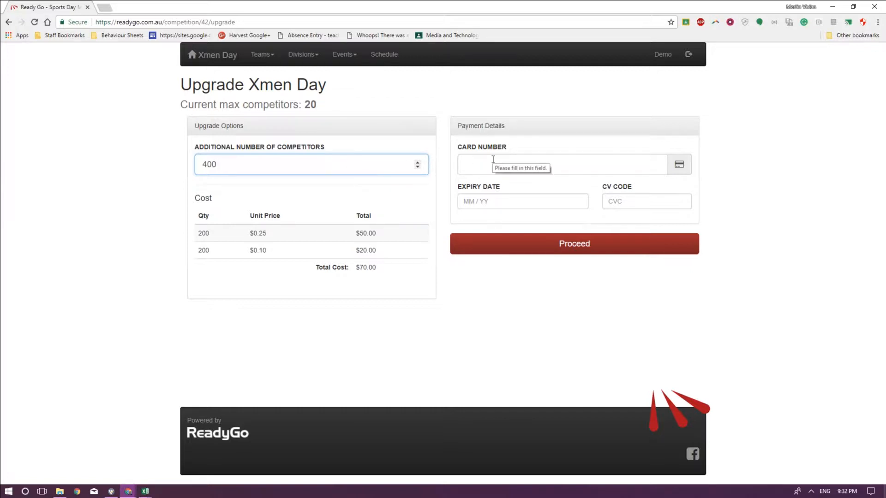
pyautogui.click(223, 61)
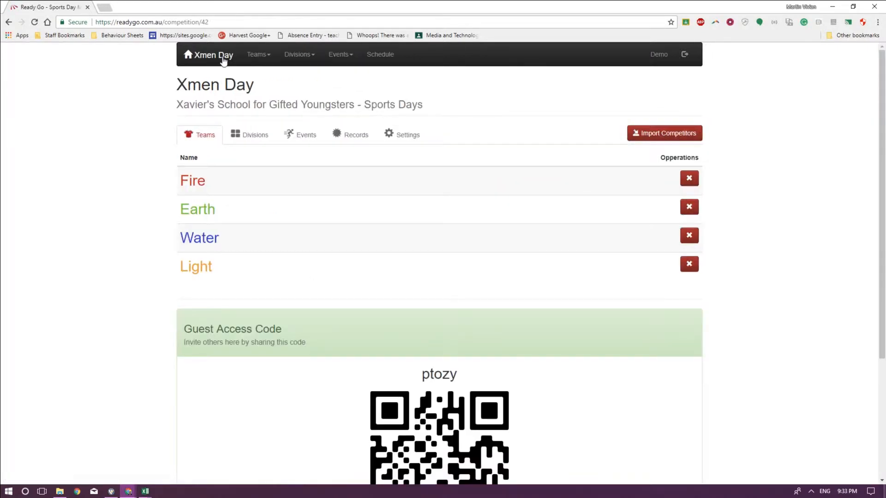
# Check the Maximum Competitors value in the competition's settings and return to the team list
pyautogui.click(408, 133)
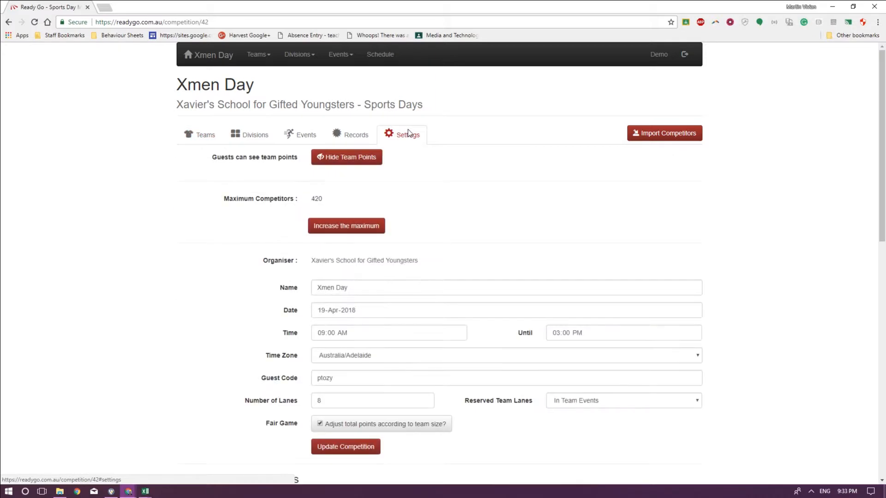
pyautogui.moveTo(223, 199); pyautogui.dragTo(317, 198)
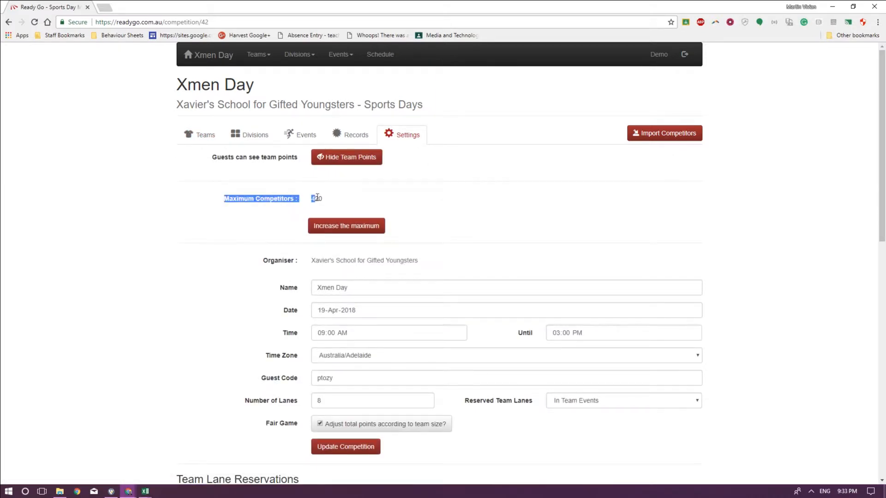
pyautogui.click(361, 196)
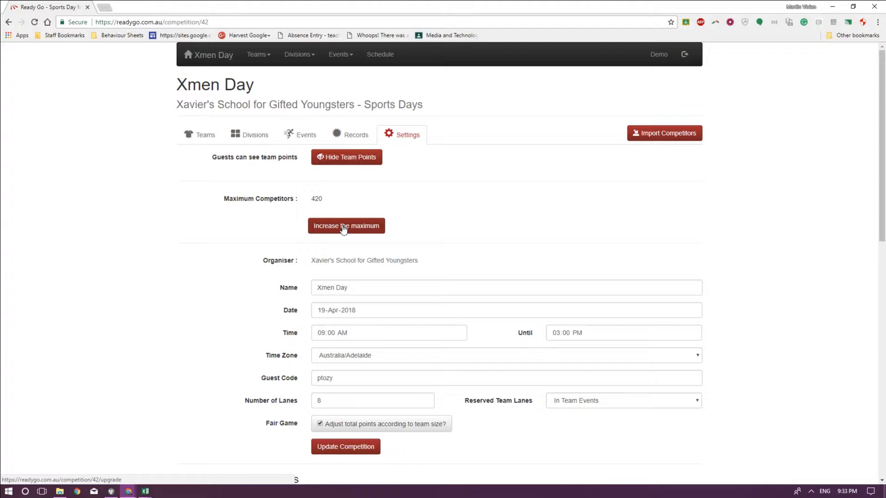
pyautogui.click(202, 137)
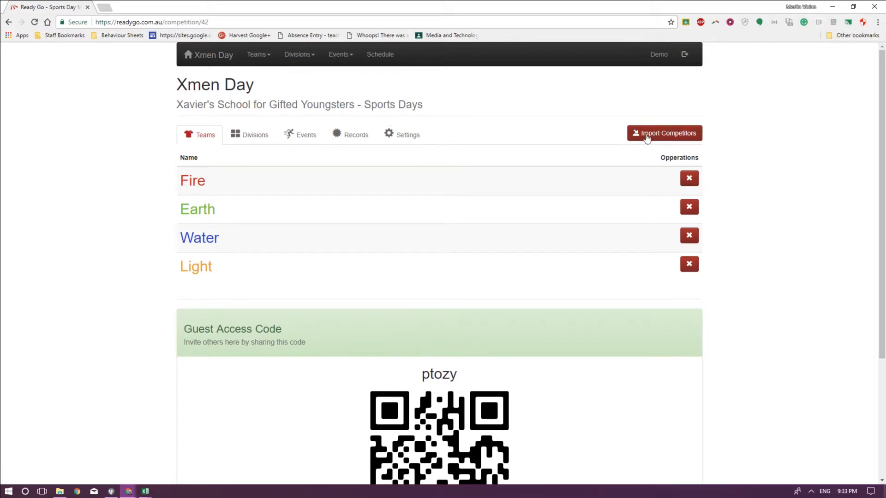
# Open the competitor import form and switch to the people (1).csv file in Excel
pyautogui.click(661, 137)
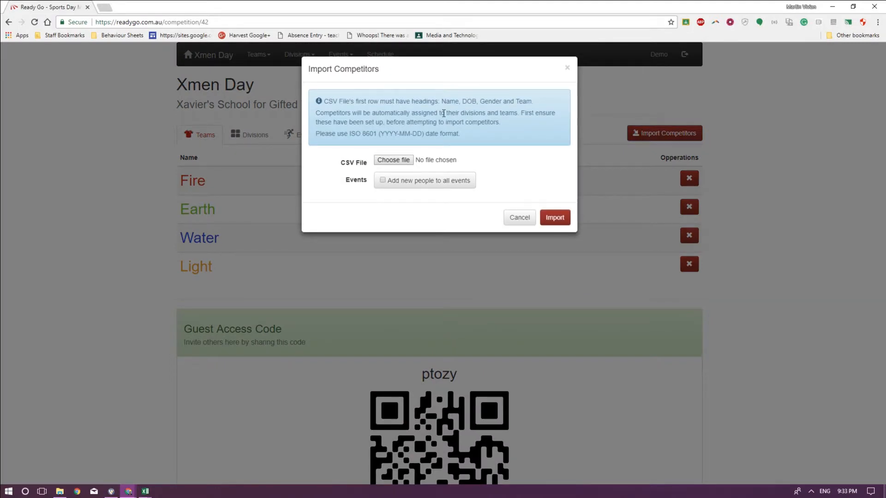
pyautogui.hotkey('alt', 'Tab')
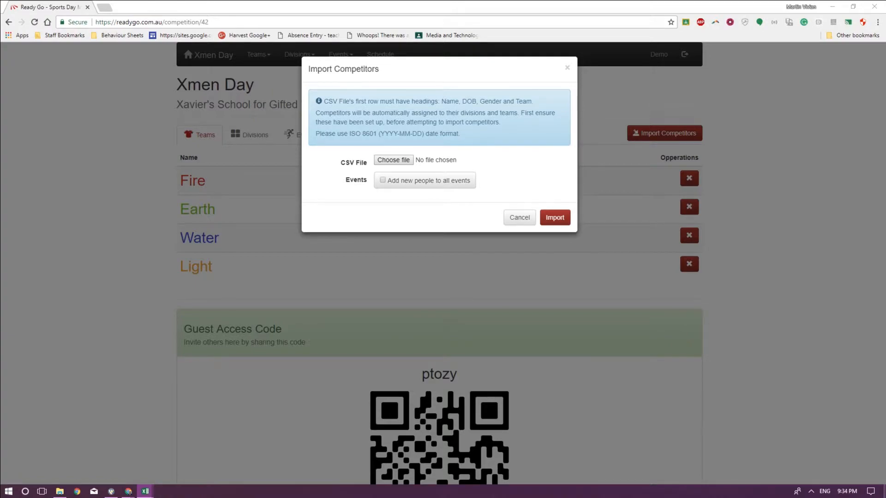
pyautogui.hotkey('alt', 'Tab')
pyautogui.moveTo(308, 4); pyautogui.dragTo(308, 2)
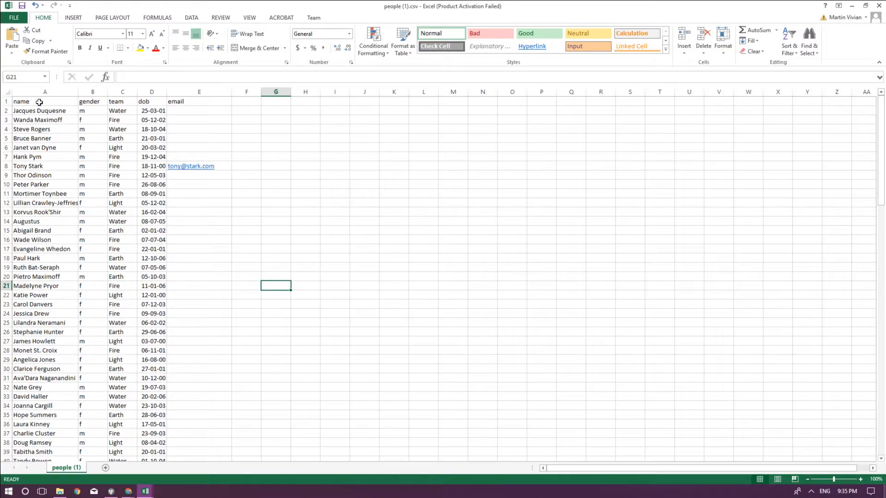
# Examine the name, gender, team and dob headings and the email column of the competitor list
pyautogui.moveTo(40, 102); pyautogui.dragTo(159, 99)
pyautogui.keyDown('ctrl'); pyautogui.scroll(9, 143, 175); pyautogui.keyUp('ctrl')
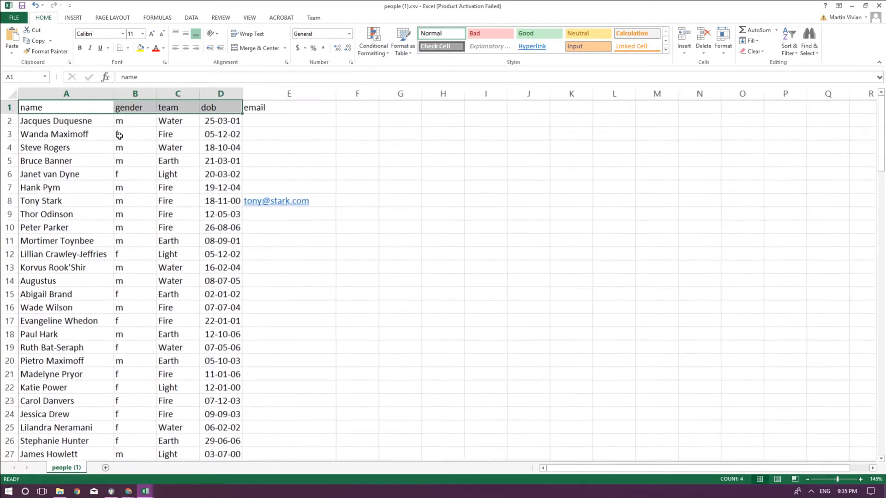
pyautogui.keyDown('ctrl'); pyautogui.scroll(3, 283, 214); pyautogui.keyUp('ctrl')
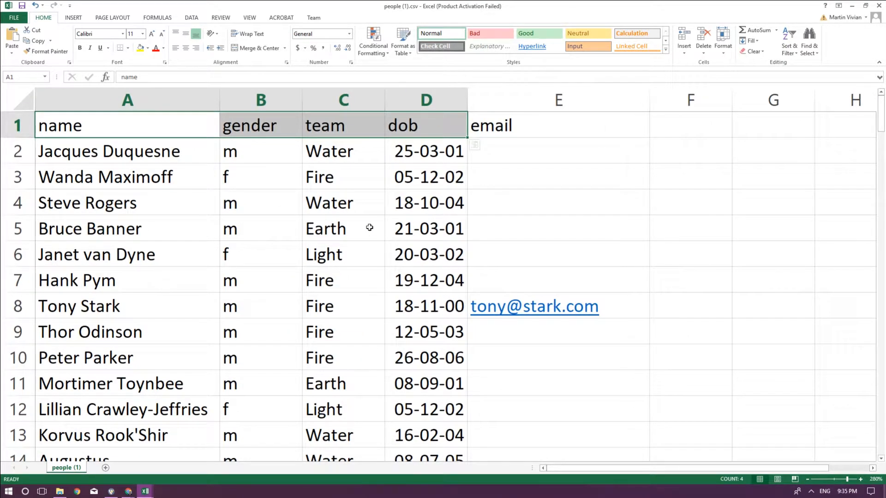
pyautogui.click(531, 130)
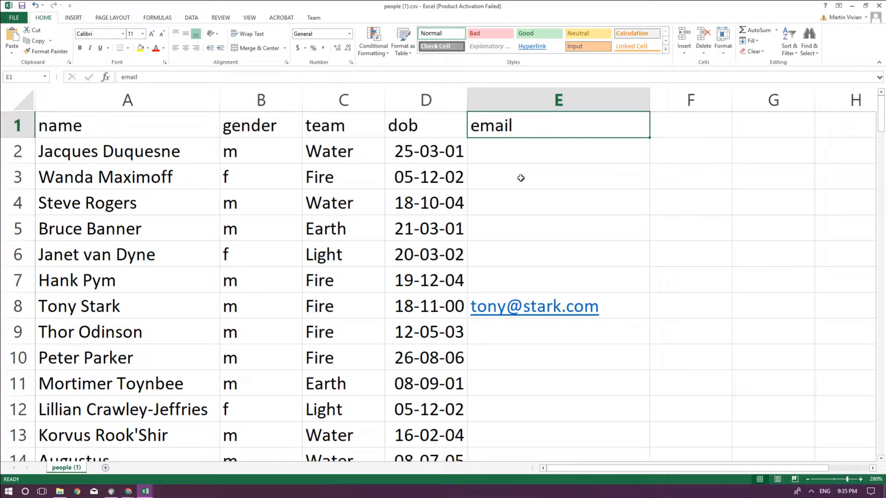
pyautogui.click(524, 97)
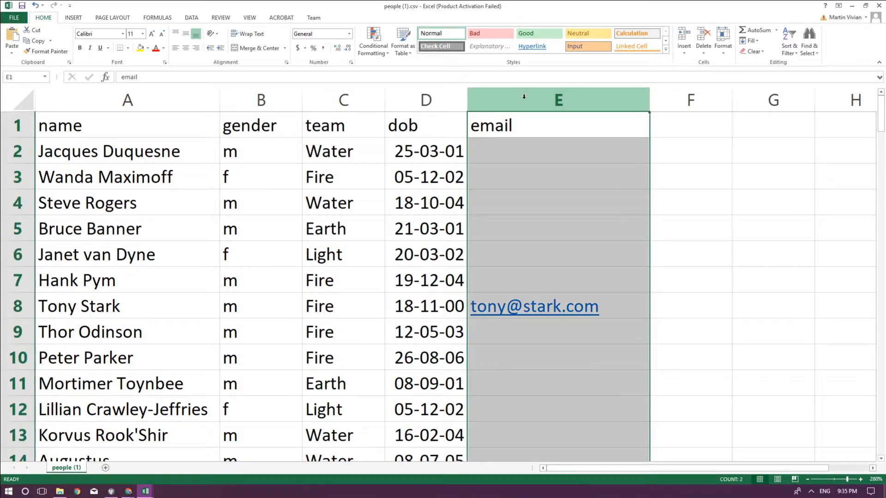
pyautogui.click(529, 189)
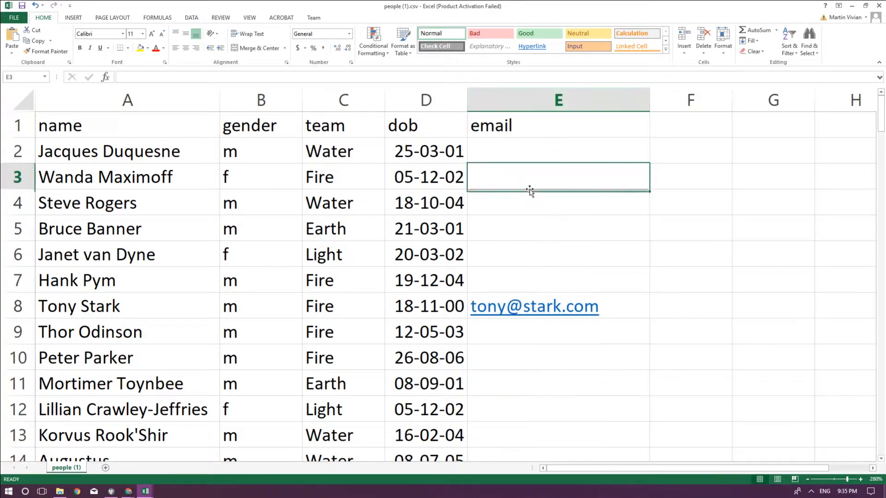
pyautogui.click(633, 307)
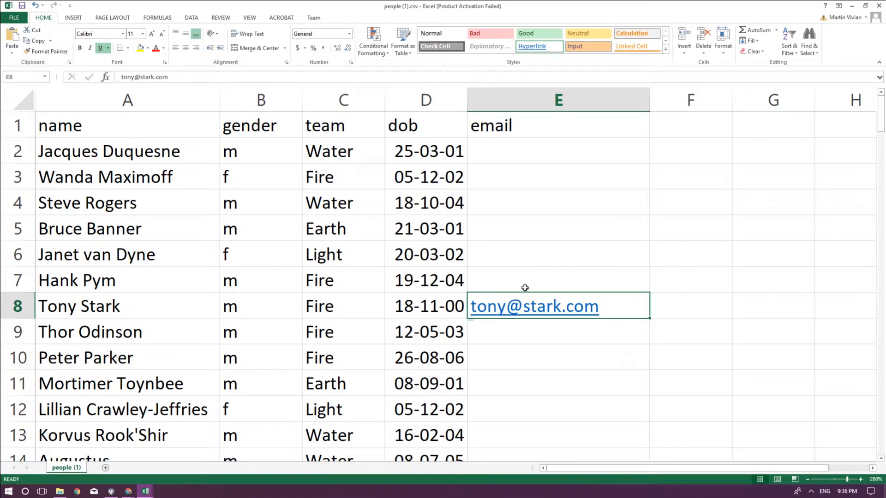
# Compare the dates in the dob column with the YYYY-MM-DD format required by the import form
pyautogui.click(408, 97)
pyautogui.hotkey('alt', 'Tab')
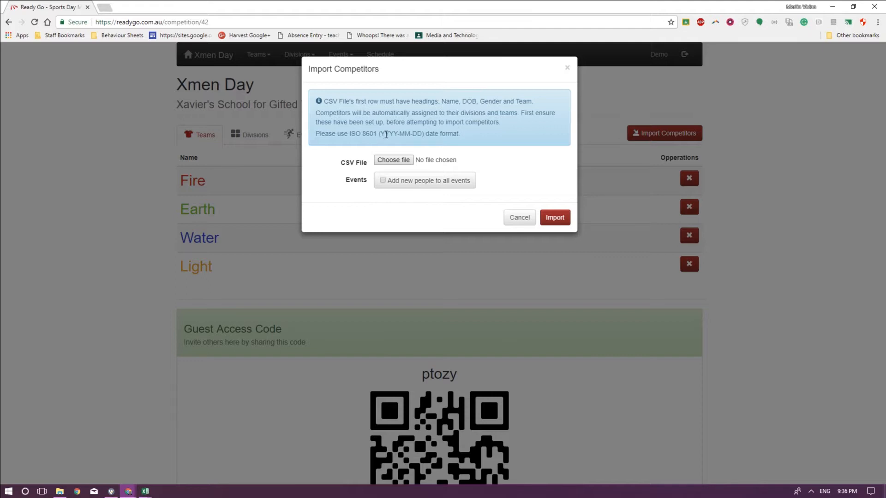
pyautogui.moveTo(378, 134); pyautogui.dragTo(411, 134)
pyautogui.doubleClick(418, 134)
pyautogui.hotkey('alt', 'Tab')
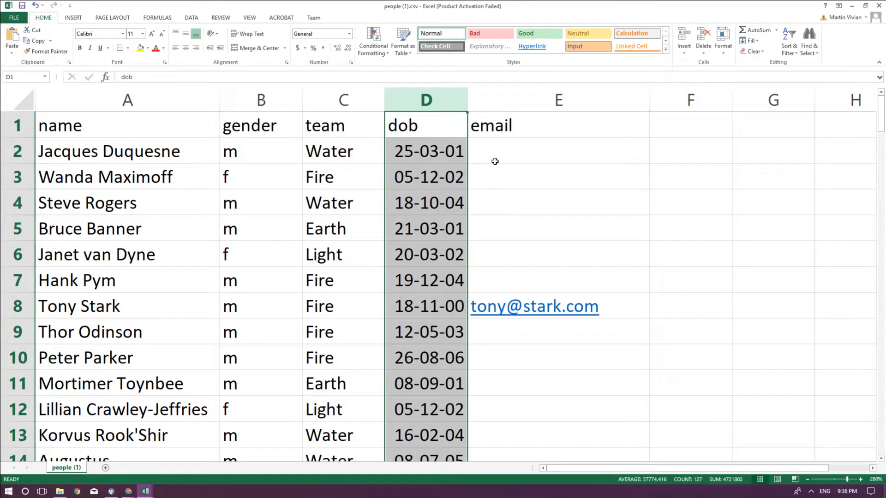
pyautogui.click(511, 206)
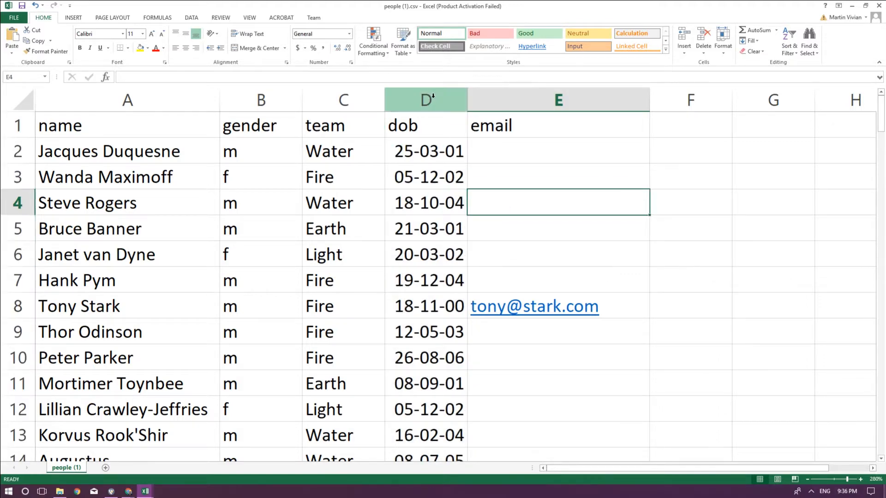
# Apply the custom number format yyyy-MM-DD to the whole dob column
pyautogui.click(433, 96)
pyautogui.rightClick(433, 97)
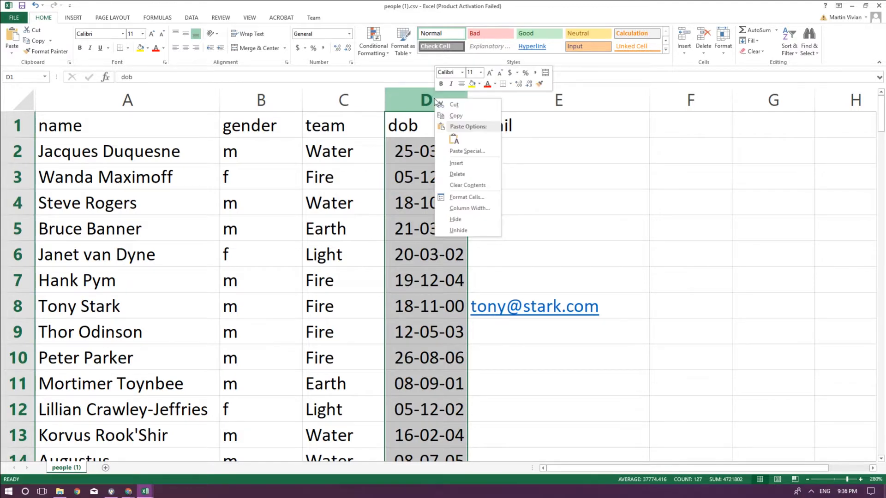
pyautogui.click(460, 199)
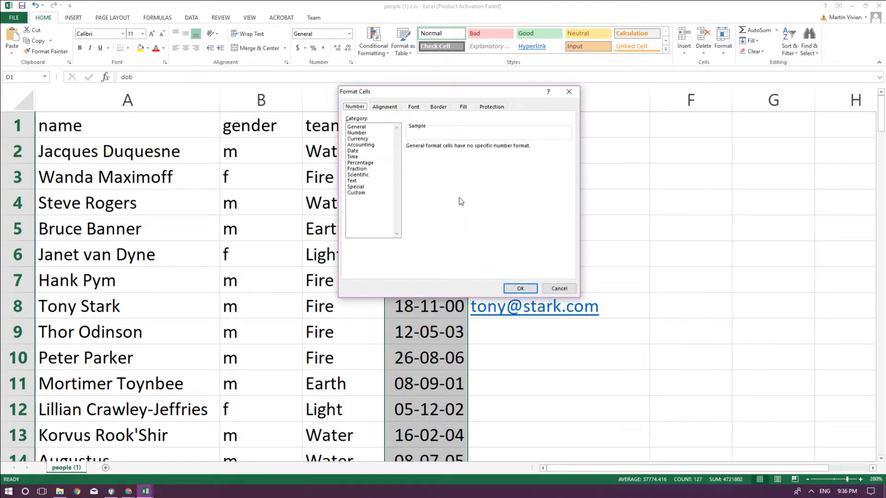
pyautogui.click(356, 193)
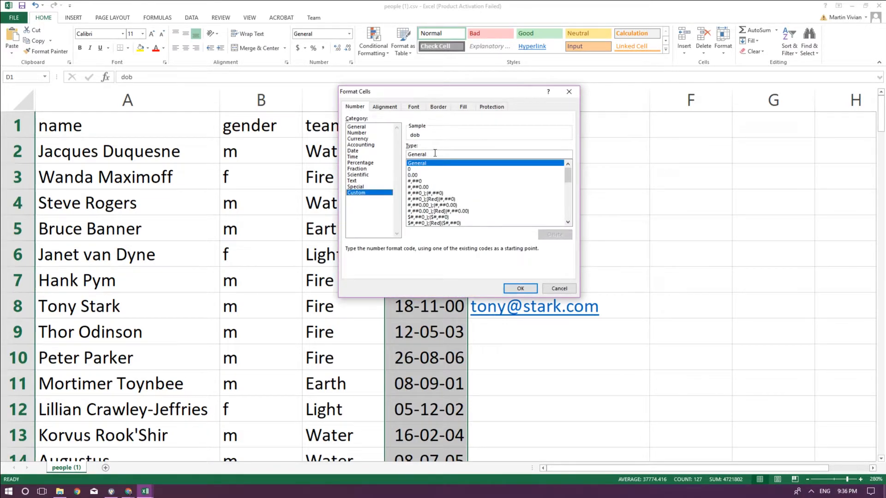
pyautogui.moveTo(432, 154); pyautogui.dragTo(369, 159)
pyautogui.press('BackSpace')
pyautogui.write('yyyy')
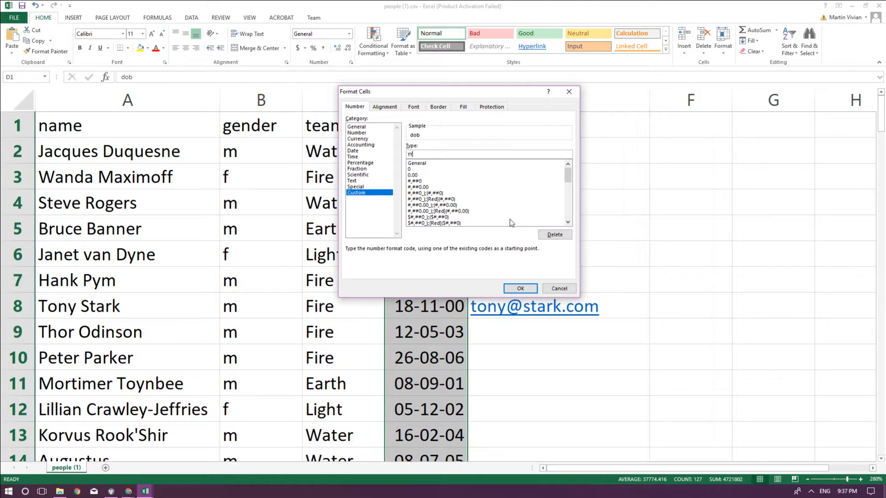
pyautogui.write('-MM-DD')
pyautogui.click(520, 288)
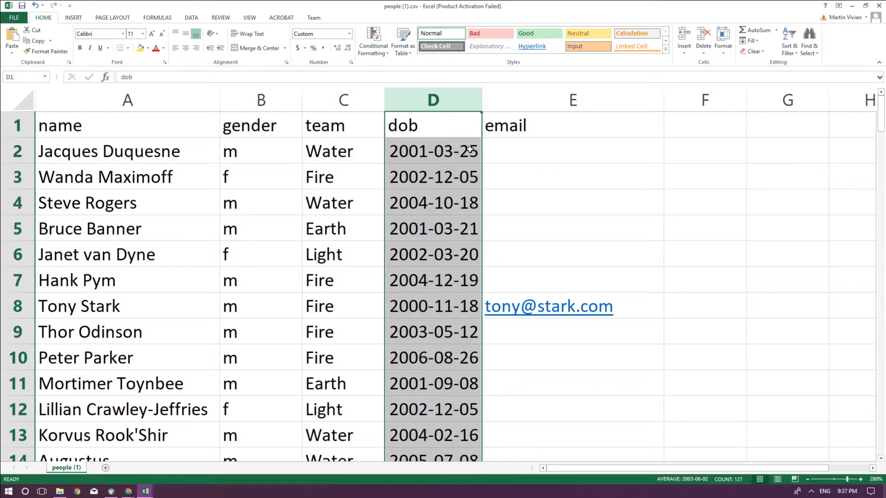
# Save the competitor list keeping the CSV format, and check the date format of Xmen Import.csv in Notepad
pyautogui.click(485, 411)
pyautogui.click(17, 18)
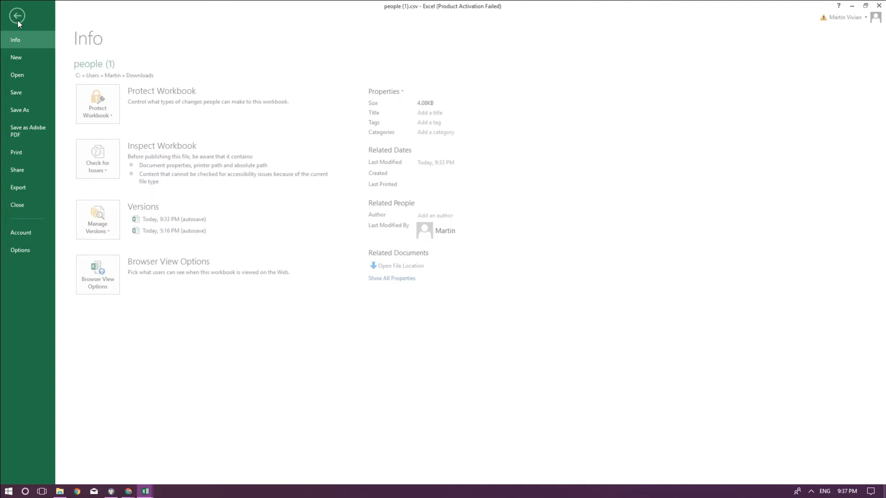
pyautogui.click(29, 93)
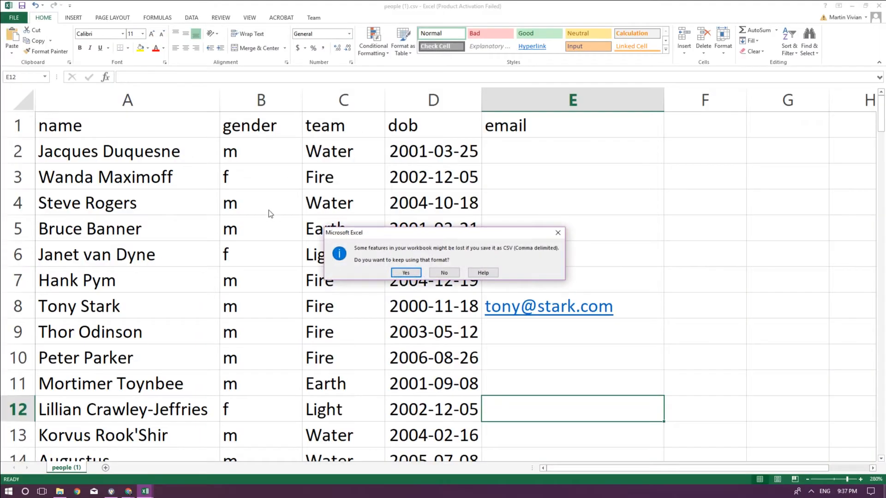
pyautogui.click(406, 272)
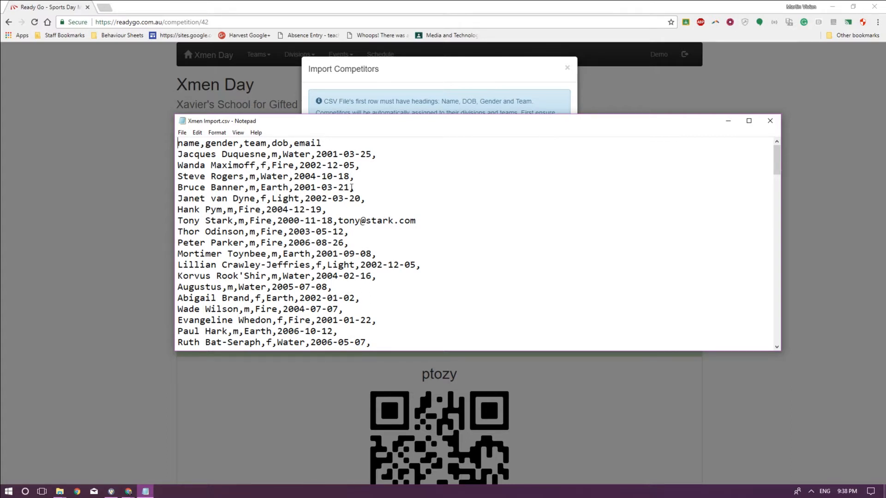
pyautogui.moveTo(352, 188); pyautogui.dragTo(294, 187)
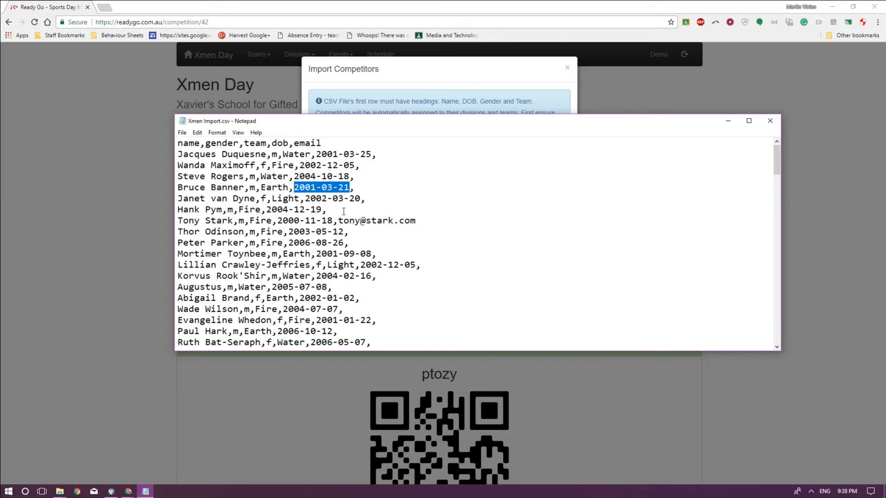
pyautogui.hotkey('alt', 'F4')
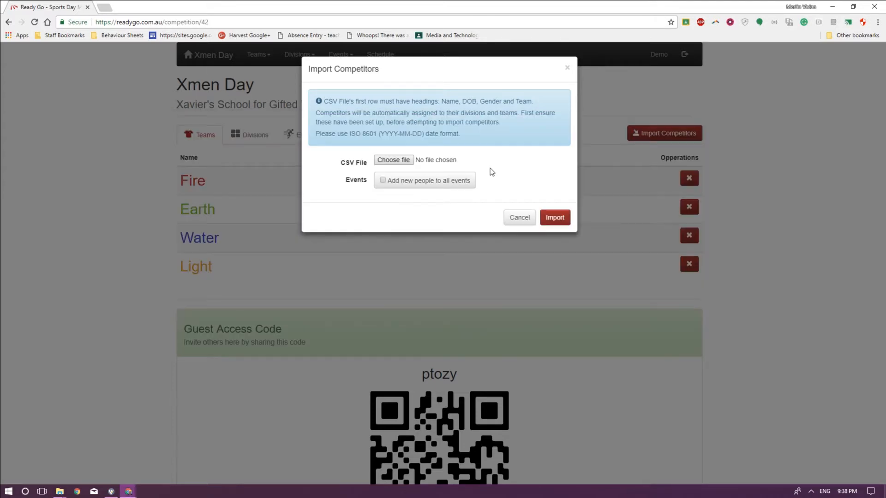
# Import the competitors from Xmen Import.csv with the option to add new people to all events enabled
pyautogui.click(389, 162)
pyautogui.doubleClick(315, 144)
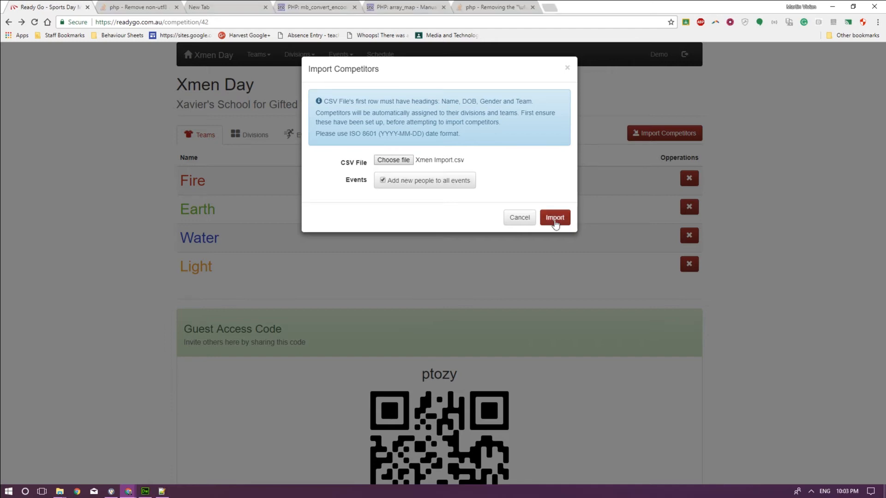
pyautogui.click(554, 218)
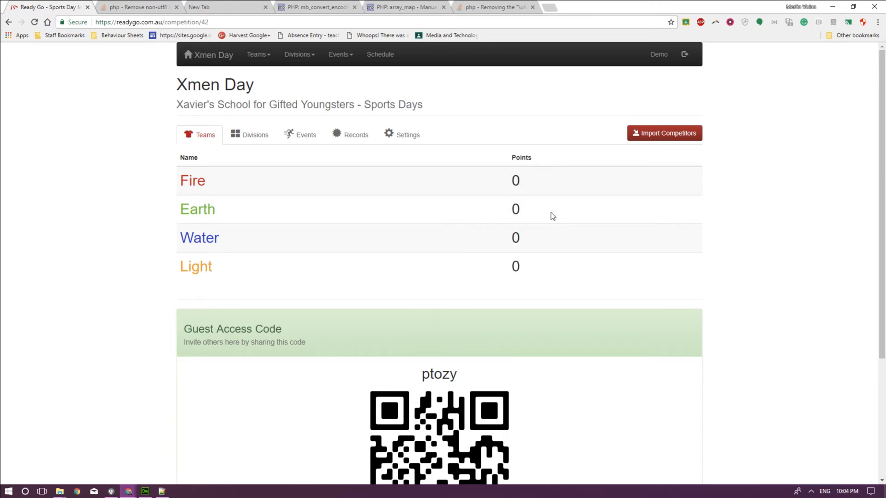
# Review the imported competitors listed for the Fire team across all of its divisions
pyautogui.click(192, 181)
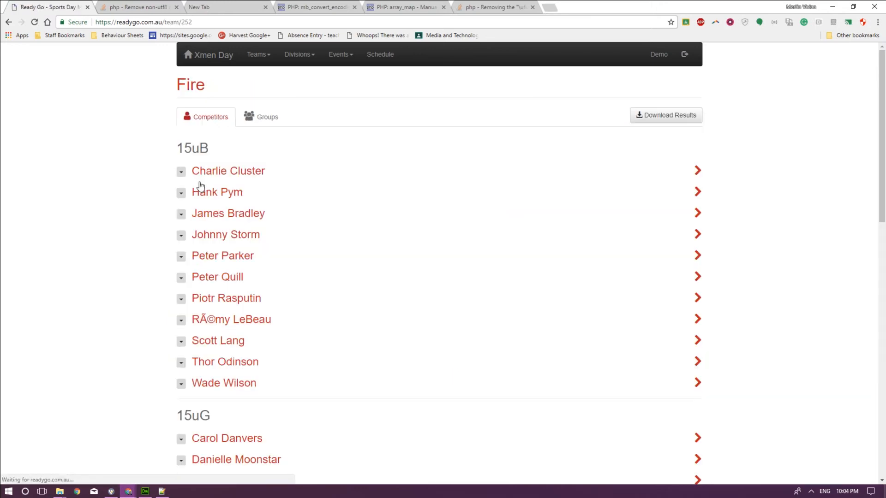
pyautogui.scroll(-14, 409, 241)
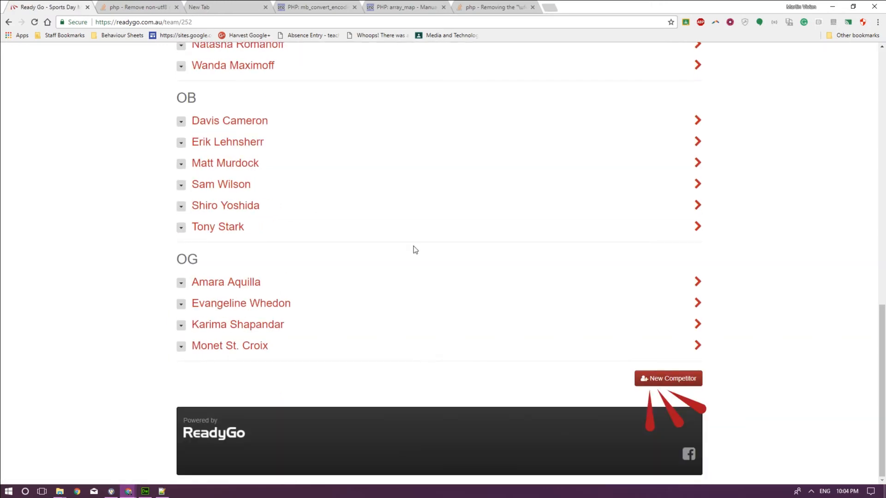
pyautogui.scroll(3, 413, 245)
pyautogui.scroll(11, 369, 226)
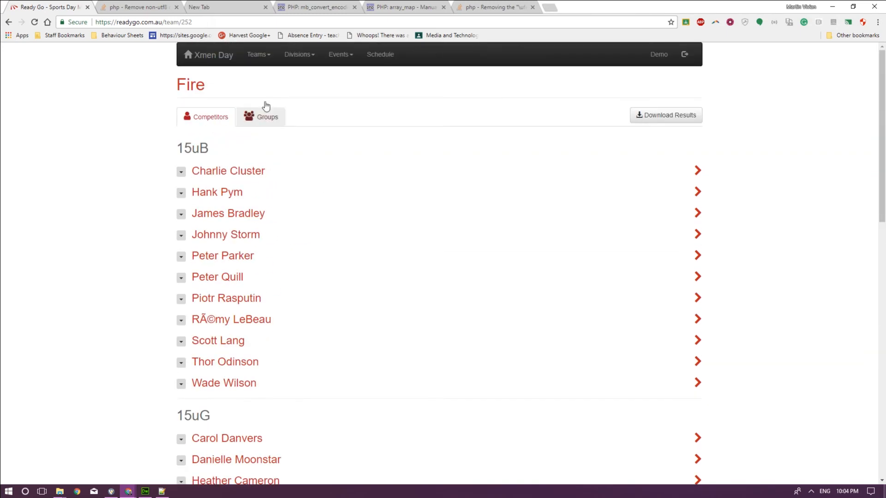
# Check the imported competitor lists of the Earth, Water and Light teams
pyautogui.click(258, 54)
pyautogui.click(265, 90)
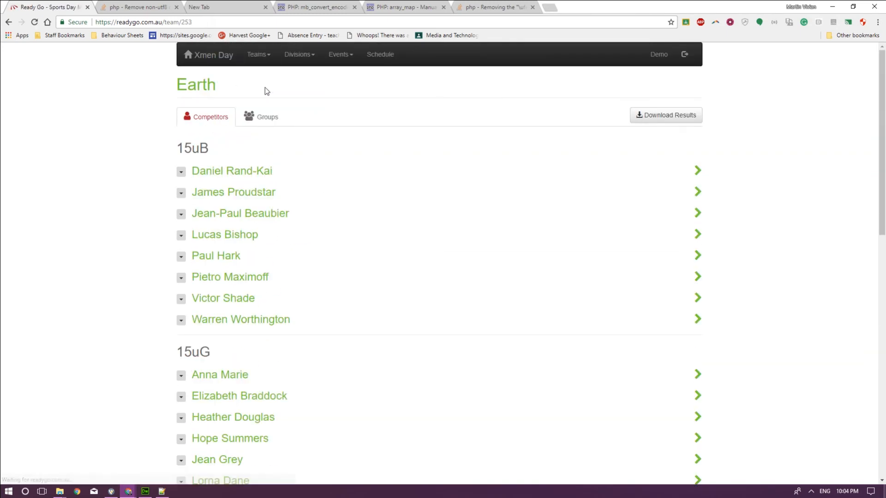
pyautogui.click(256, 56)
pyautogui.click(262, 105)
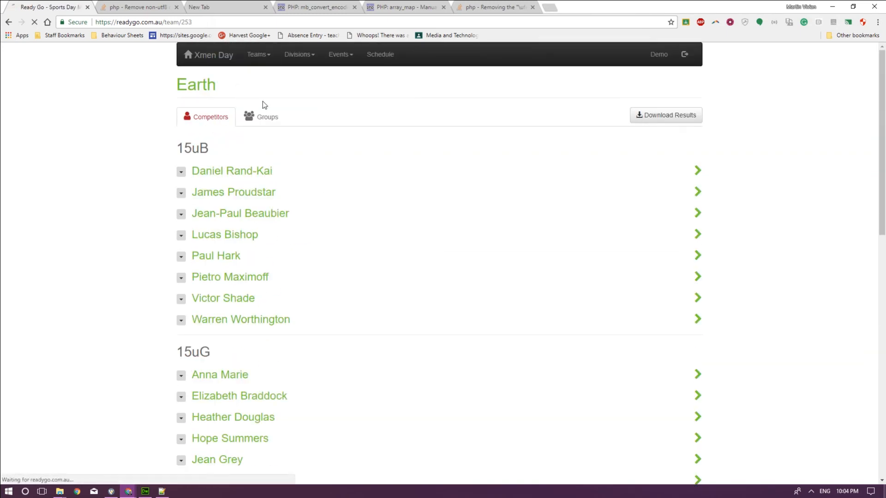
pyautogui.click(259, 54)
pyautogui.click(273, 113)
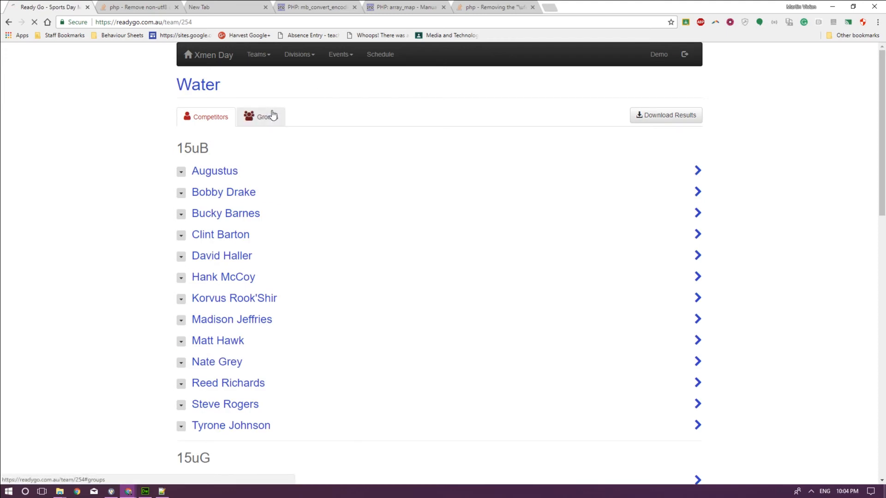
pyautogui.scroll(-15, 381, 229)
pyautogui.scroll(15, 381, 229)
# Look through the competitors of the OB division and their event entries
pyautogui.click(297, 55)
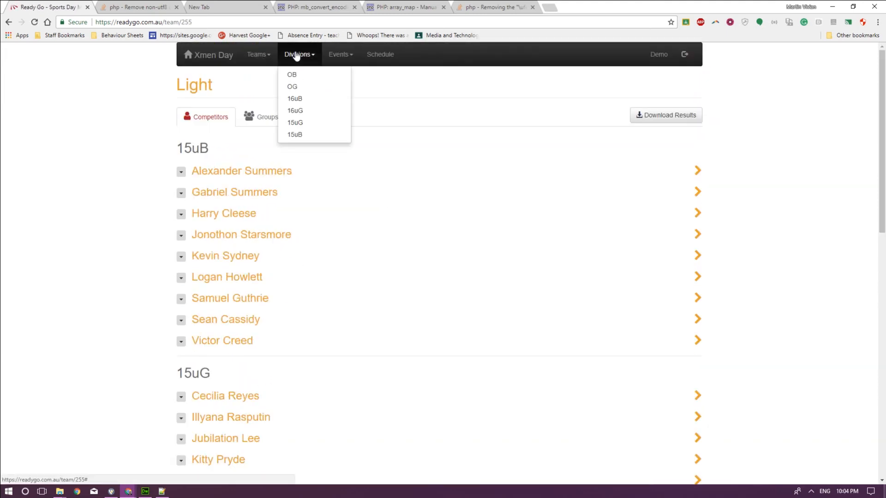
pyautogui.click(301, 78)
pyautogui.click(266, 117)
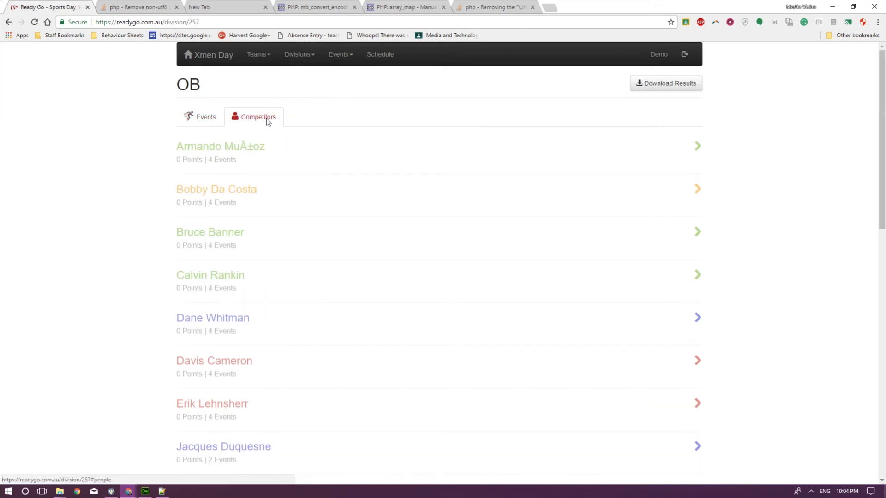
pyautogui.scroll(-6, 397, 176)
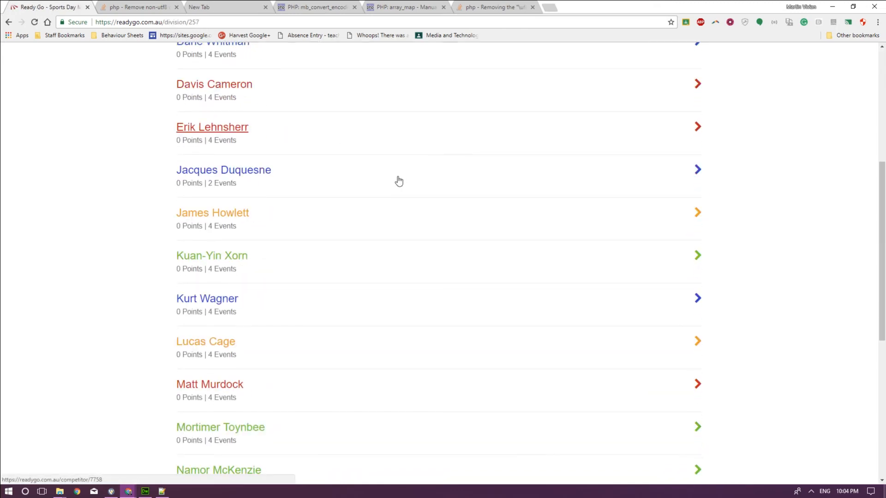
pyautogui.scroll(-7, 398, 181)
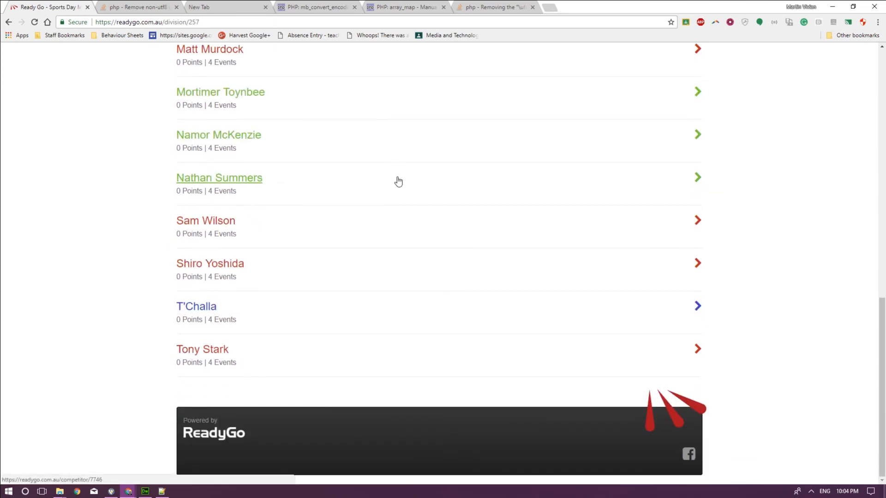
pyautogui.scroll(13, 398, 180)
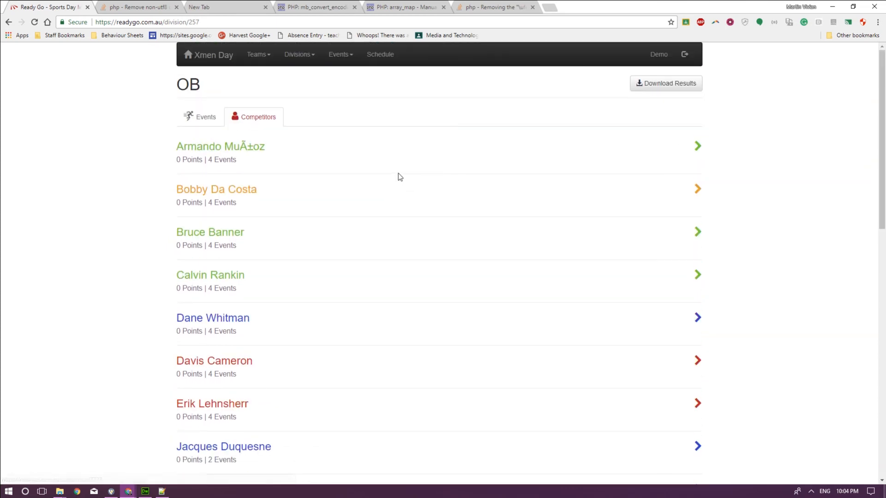
# Examine the competitors entered in the OB division of the Xmen Day 100m event
pyautogui.click(196, 60)
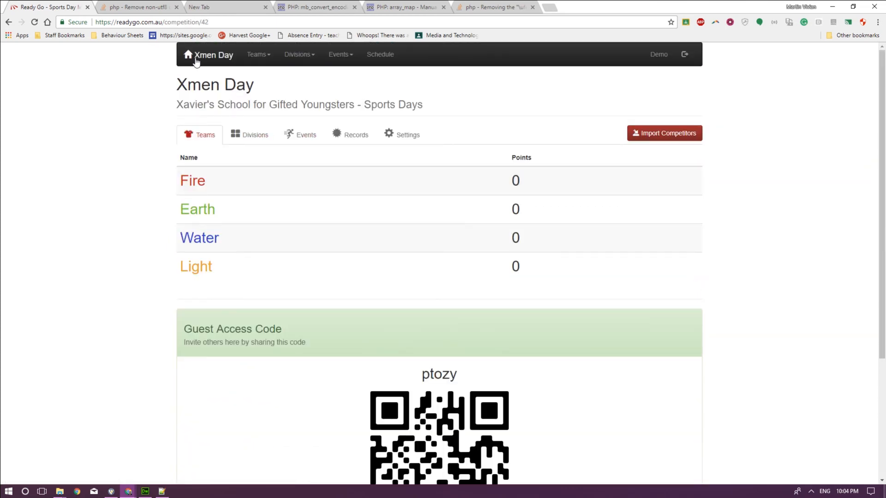
pyautogui.click(307, 137)
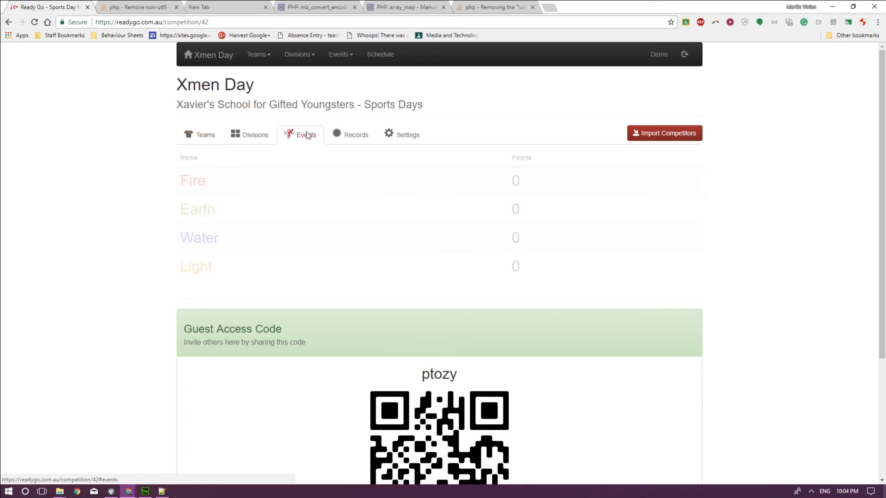
pyautogui.click(189, 181)
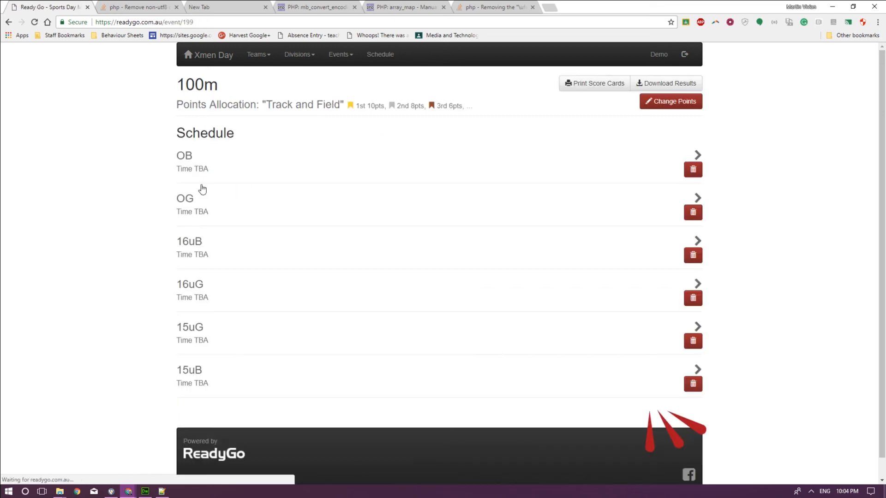
pyautogui.click(187, 157)
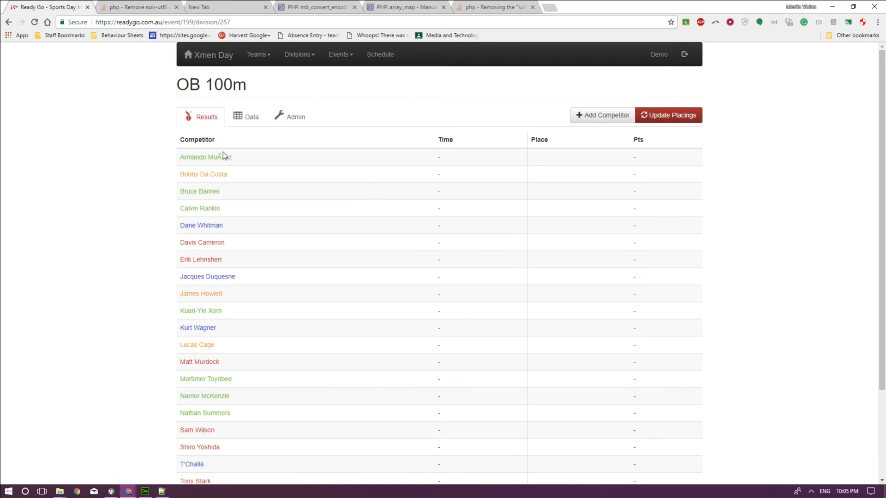
pyautogui.scroll(-3, 379, 196)
pyautogui.scroll(3, 382, 191)
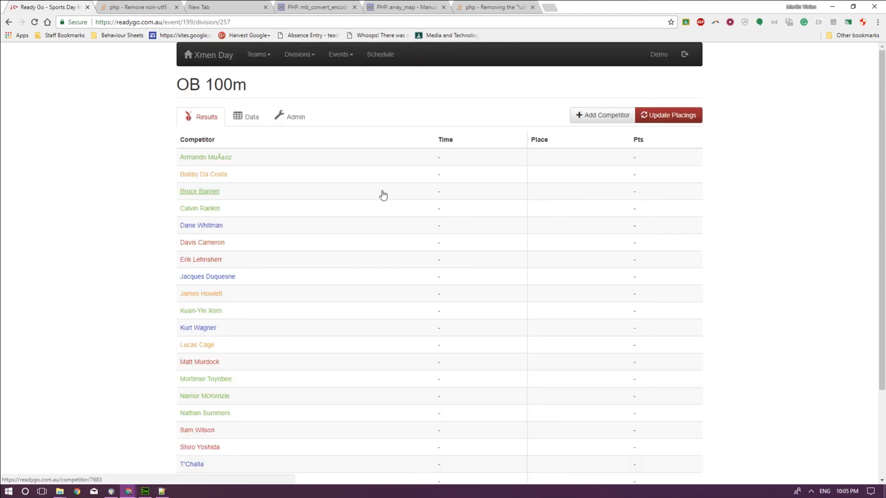
pyautogui.scroll(-3, 383, 195)
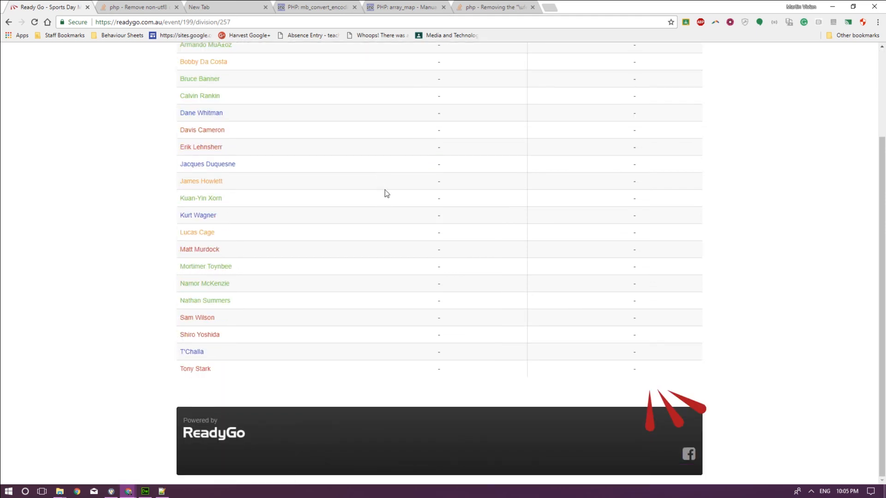